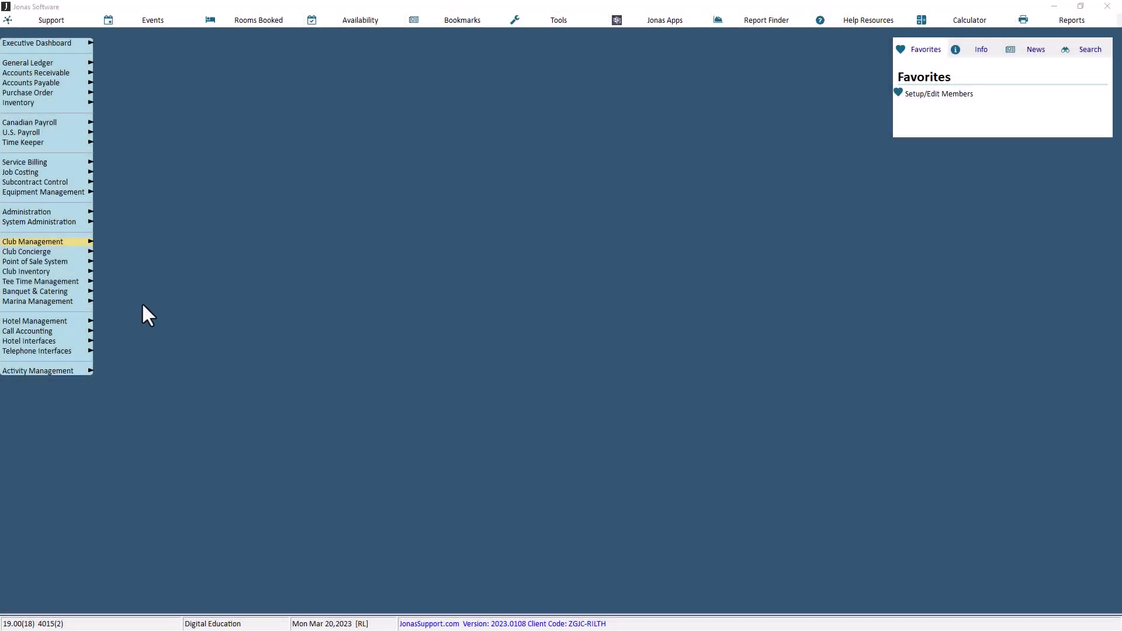
# Step: Open Reverse Club Member Postings under Club Management > Processing and list the posting locations
pyautogui.click(85, 240)
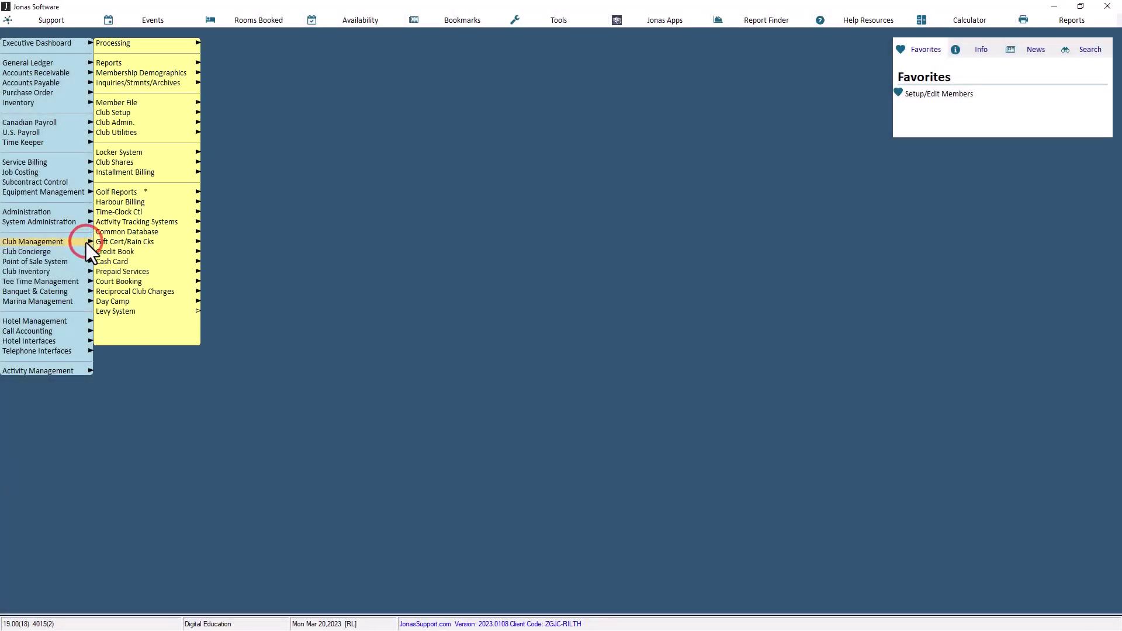
pyautogui.click(153, 43)
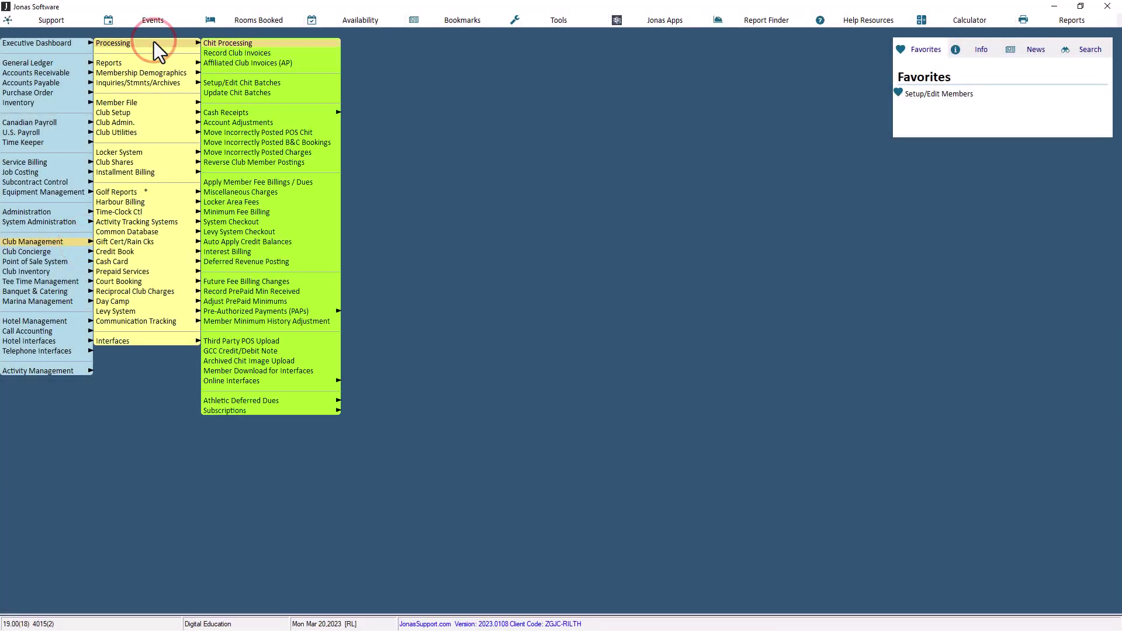
pyautogui.click(237, 163)
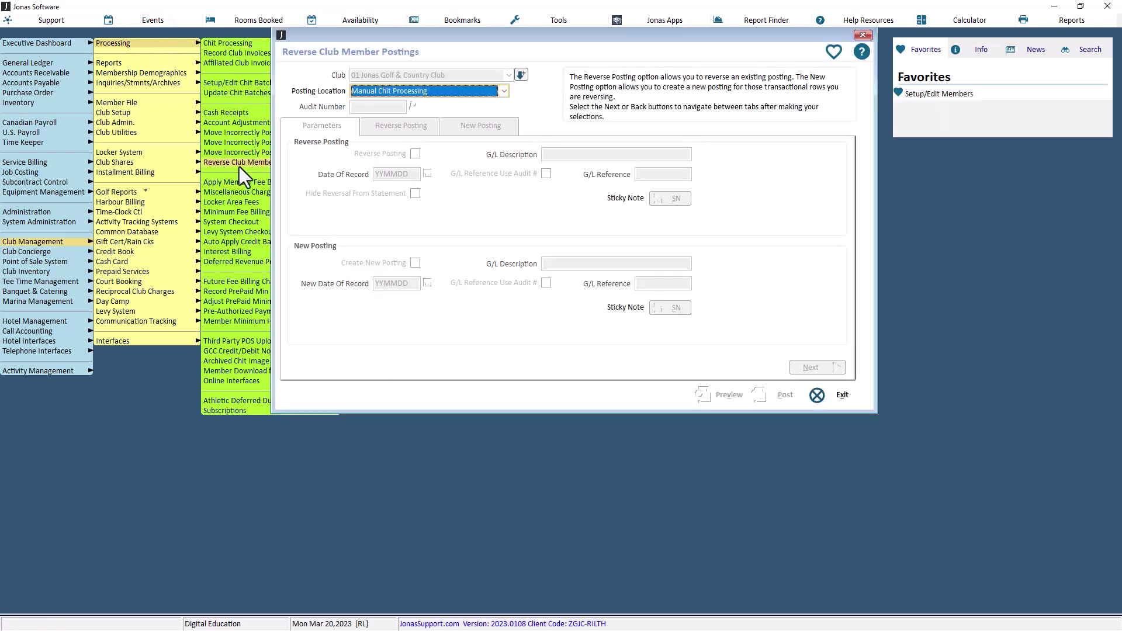
pyautogui.click(500, 88)
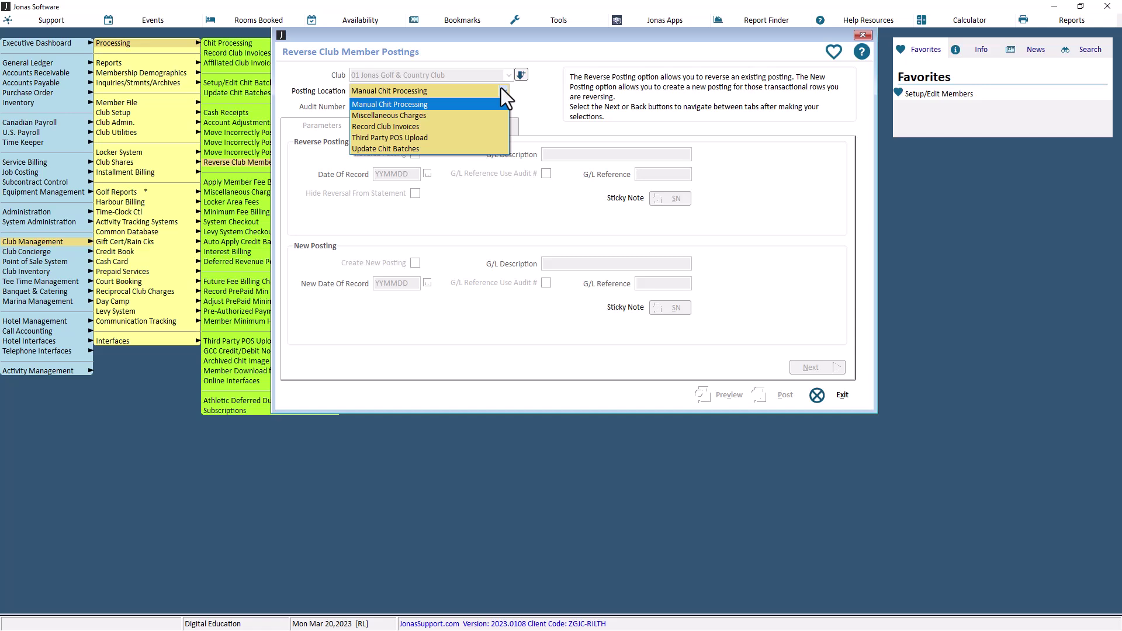
# Step: Select Manual Chit Processing as the posting location and load audit SJ0194 for reversal
pyautogui.click(504, 105)
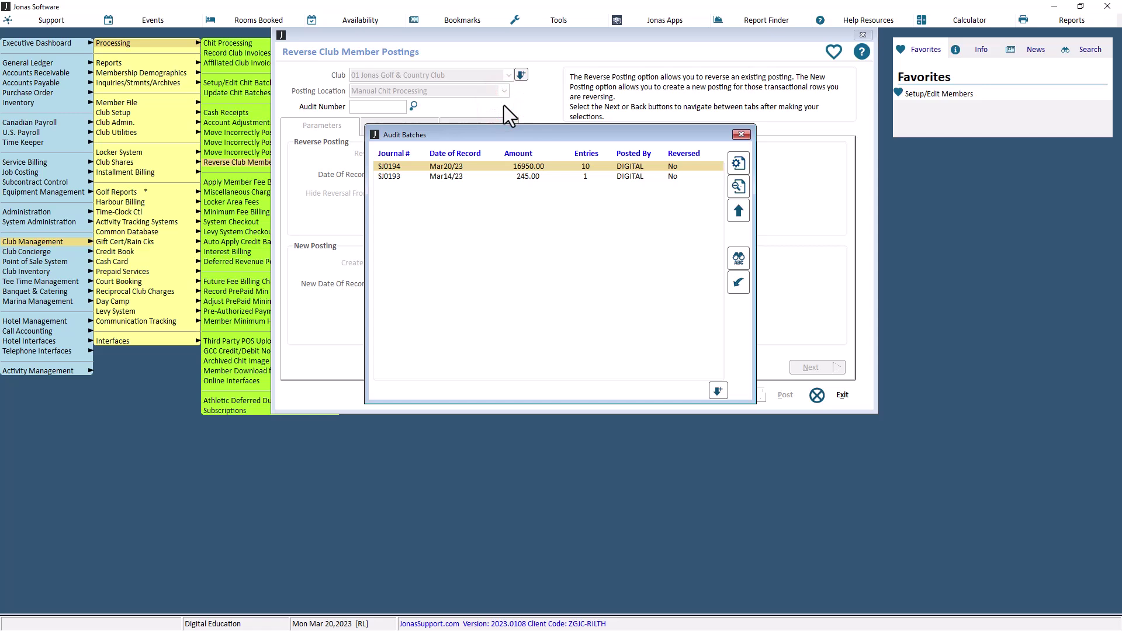
pyautogui.doubleClick(561, 169)
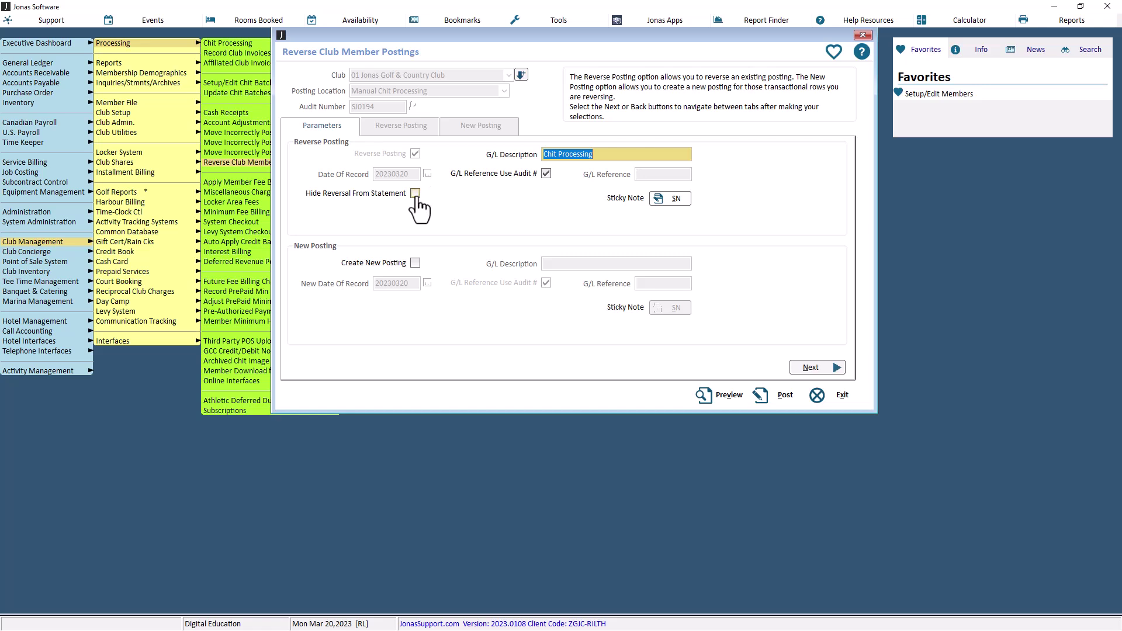
# Step: Replace the G/L description with 'Dues', keep Use Audit # as G/L reference, and review the sticky note
pyautogui.click(613, 154)
pyautogui.tripleClick(613, 155)
pyautogui.write('Dues')
pyautogui.click(546, 173)
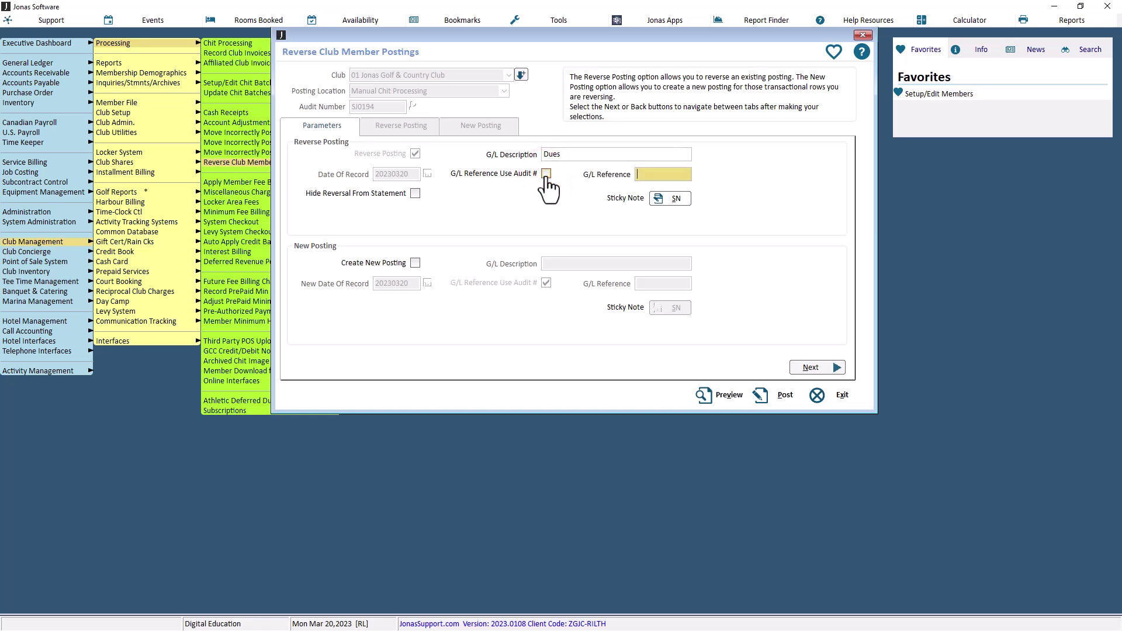
pyautogui.click(546, 174)
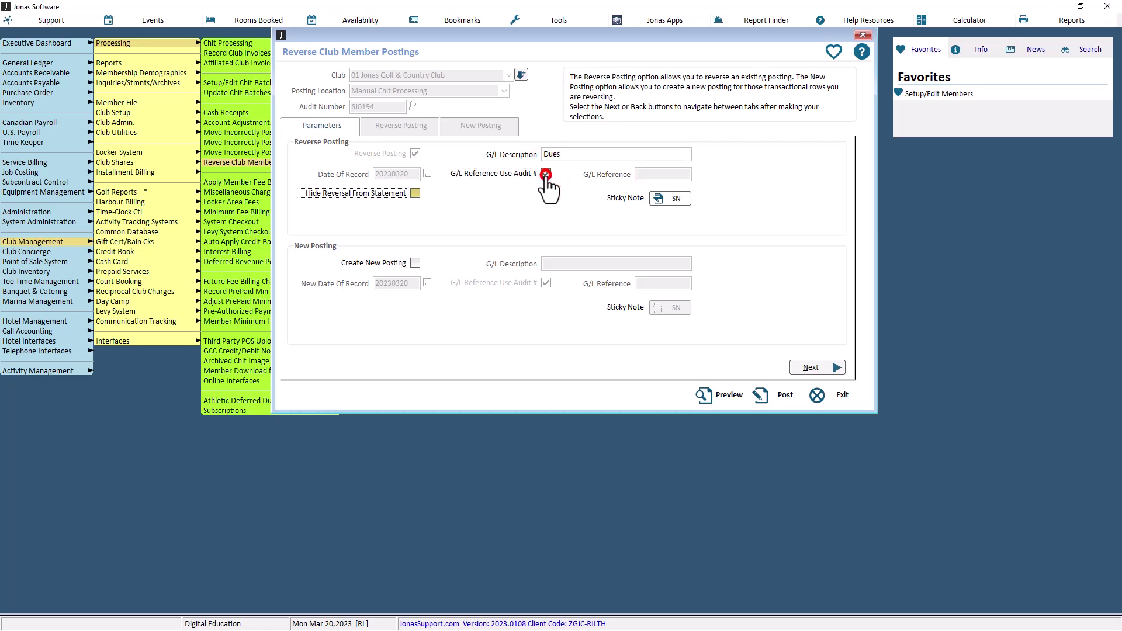
pyautogui.click(662, 197)
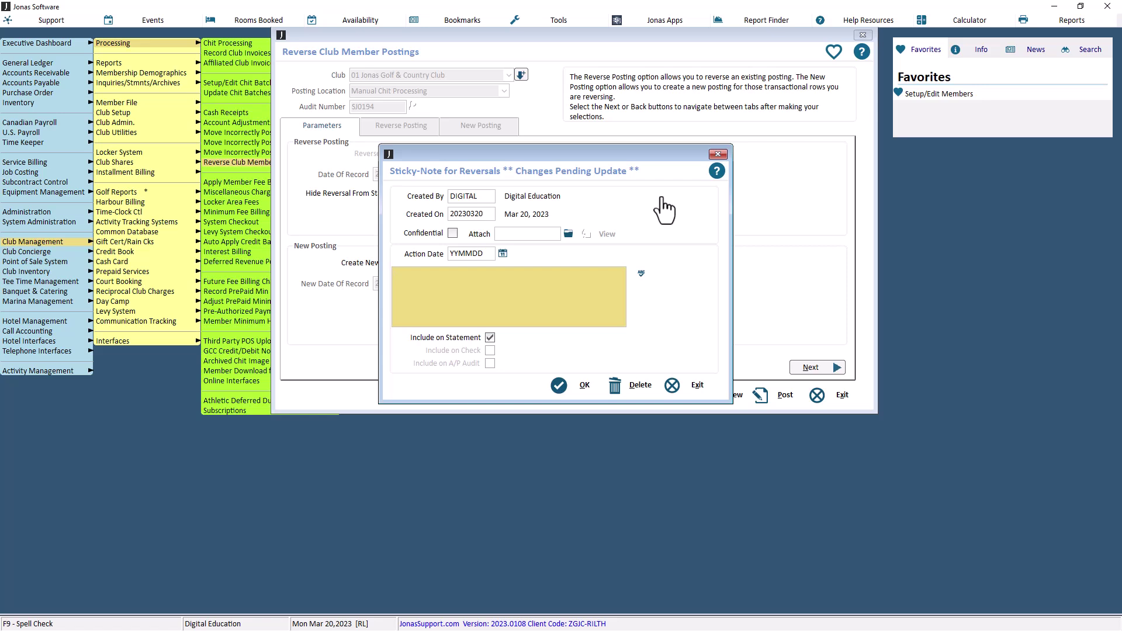
pyautogui.click(569, 386)
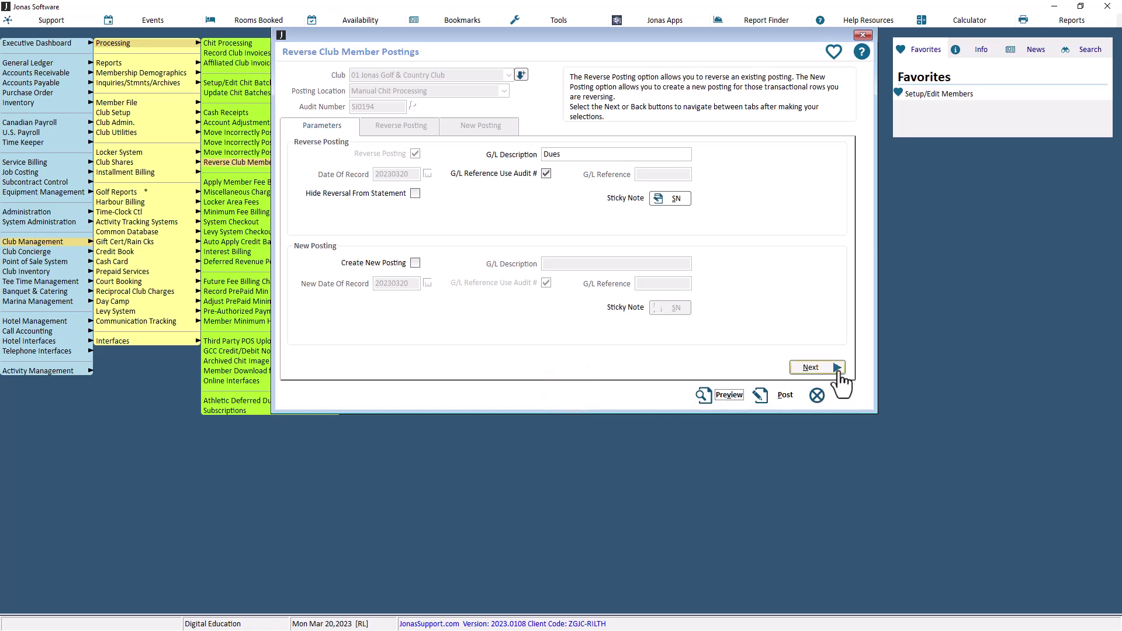
# Step: Enable Create New Posting with date of record 20230313 and G/L description 'Dues'
pyautogui.click(415, 263)
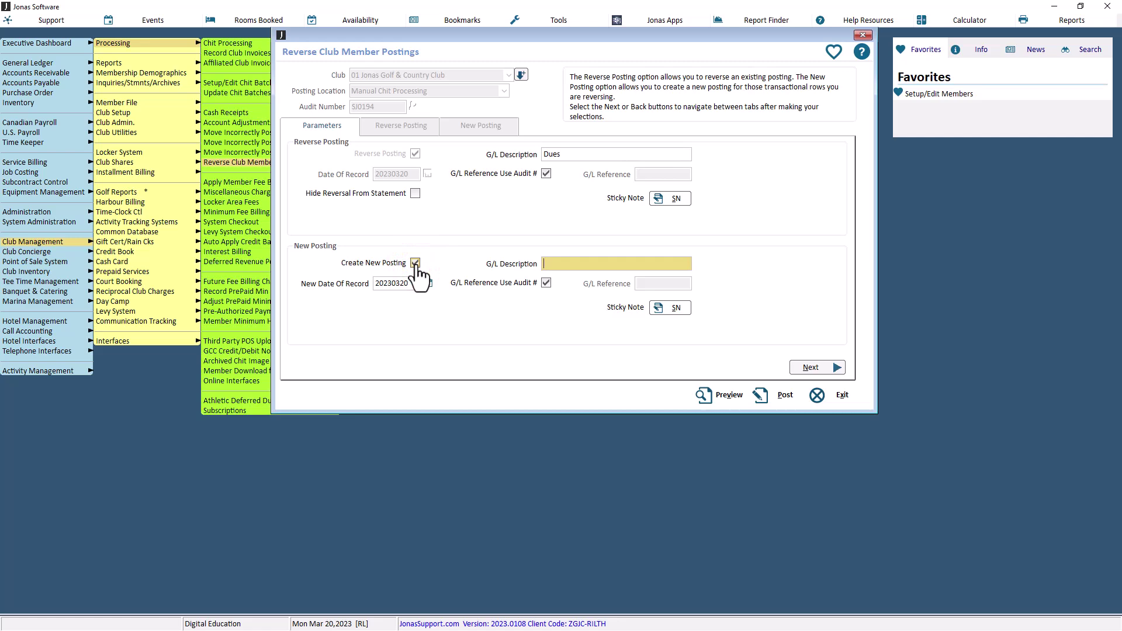
pyautogui.click(429, 283)
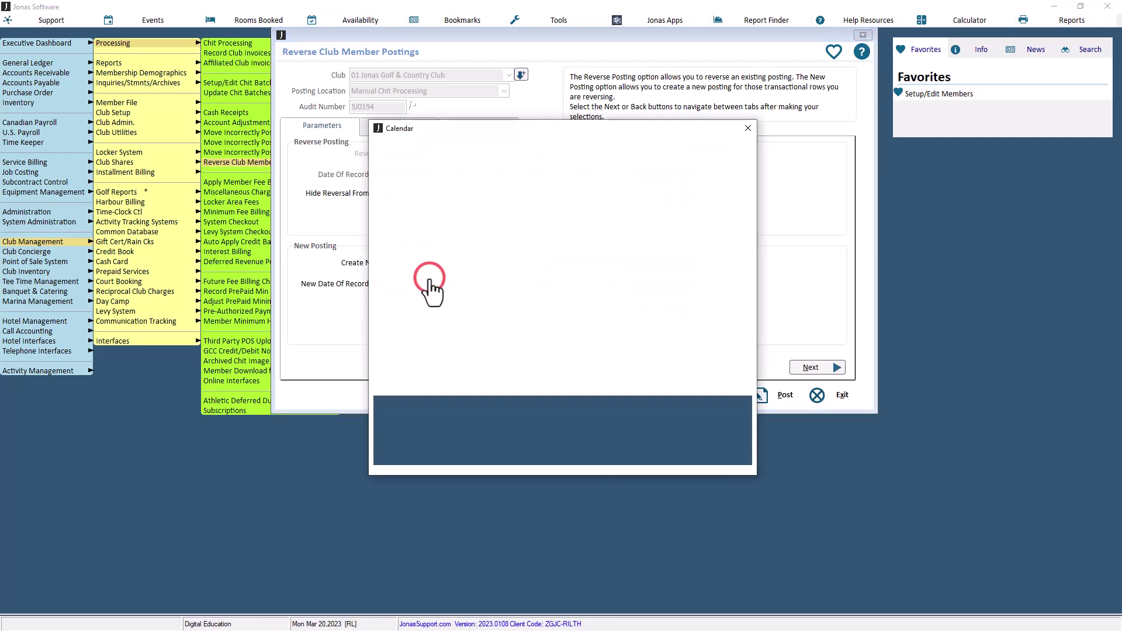
pyautogui.click(578, 213)
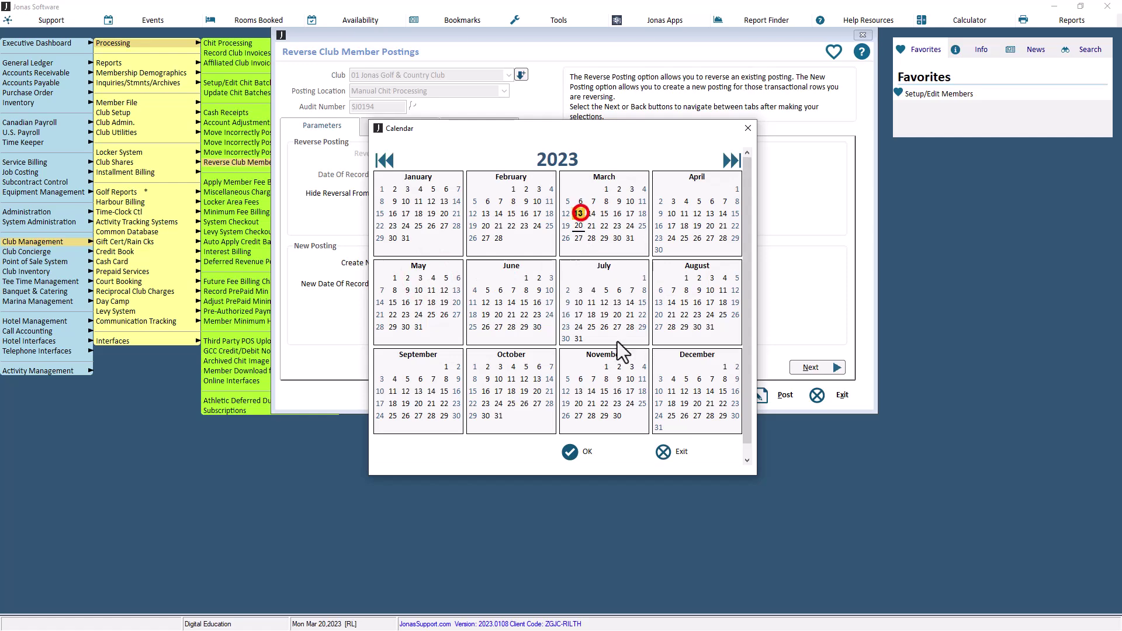
pyautogui.click(570, 453)
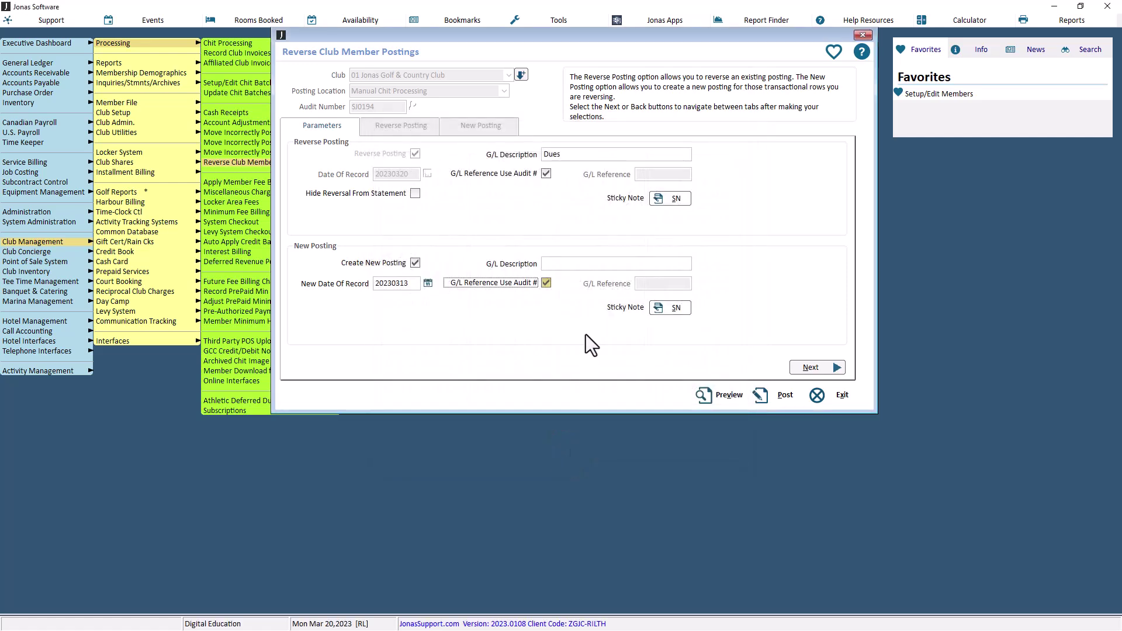
pyautogui.click(575, 266)
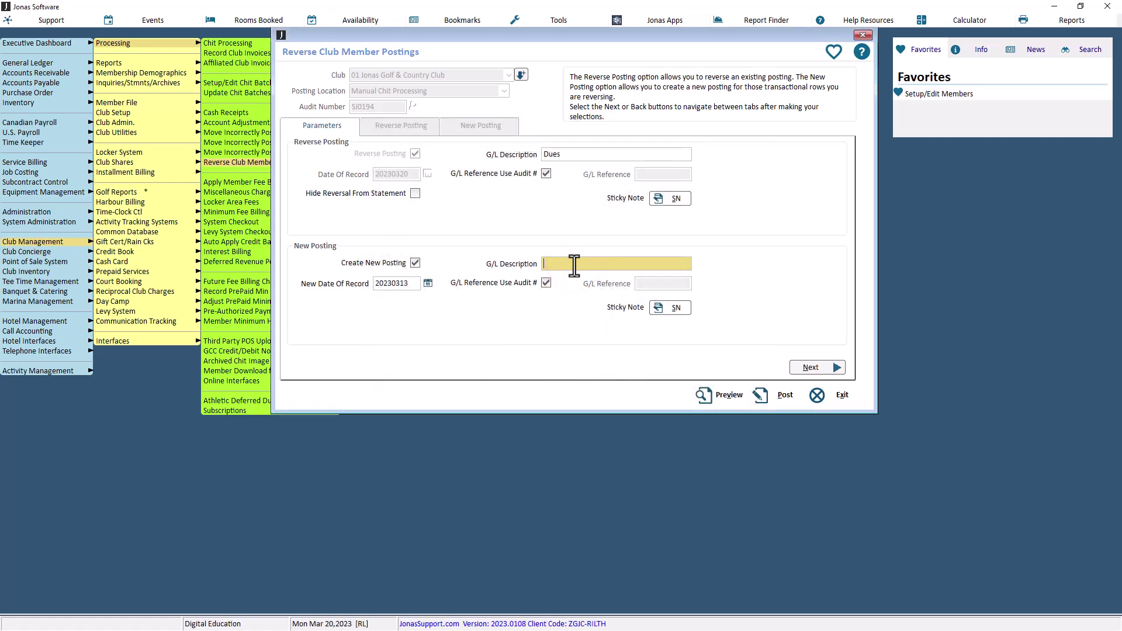
pyautogui.write('Dues')
# Step: Review the ten SJ0194 member rows marked for reversal, totalling 16,950.00
pyautogui.click(815, 365)
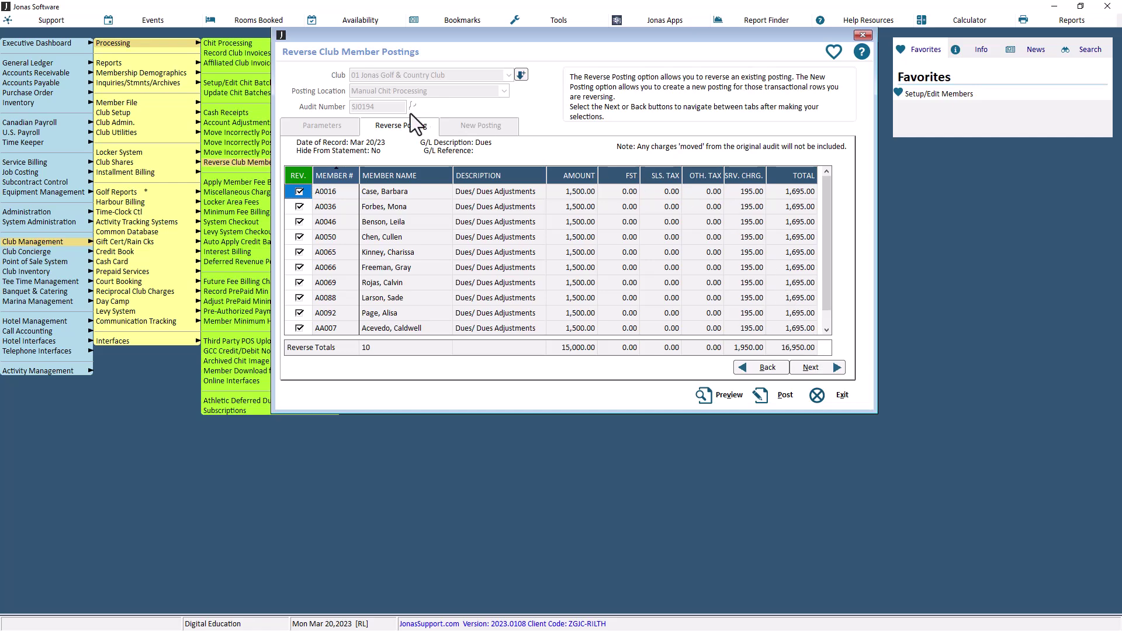
pyautogui.click(491, 132)
pyautogui.scroll(-1, 494, 244)
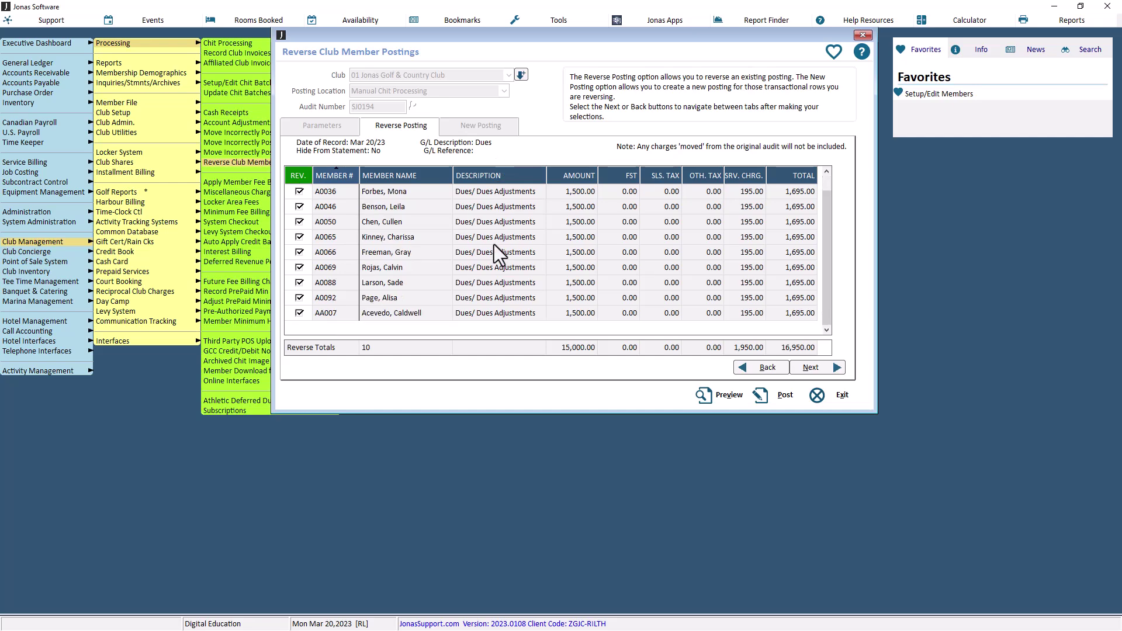
pyautogui.scroll(1, 493, 251)
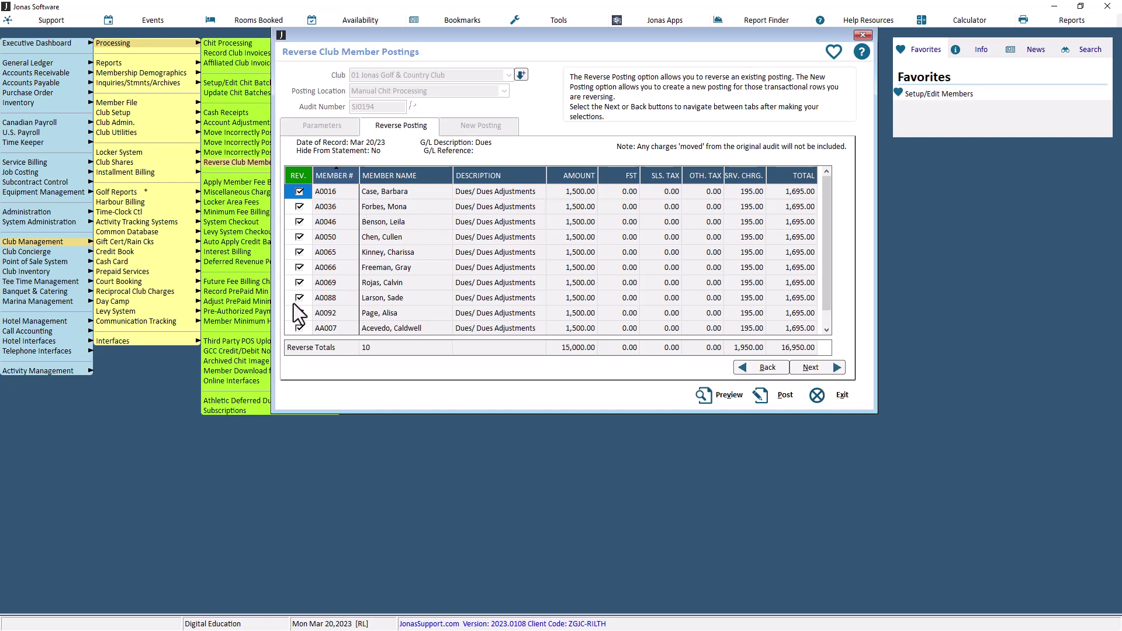
pyautogui.click(300, 192)
pyautogui.click(299, 207)
pyautogui.click(300, 206)
pyautogui.click(300, 192)
pyautogui.rightClick(302, 195)
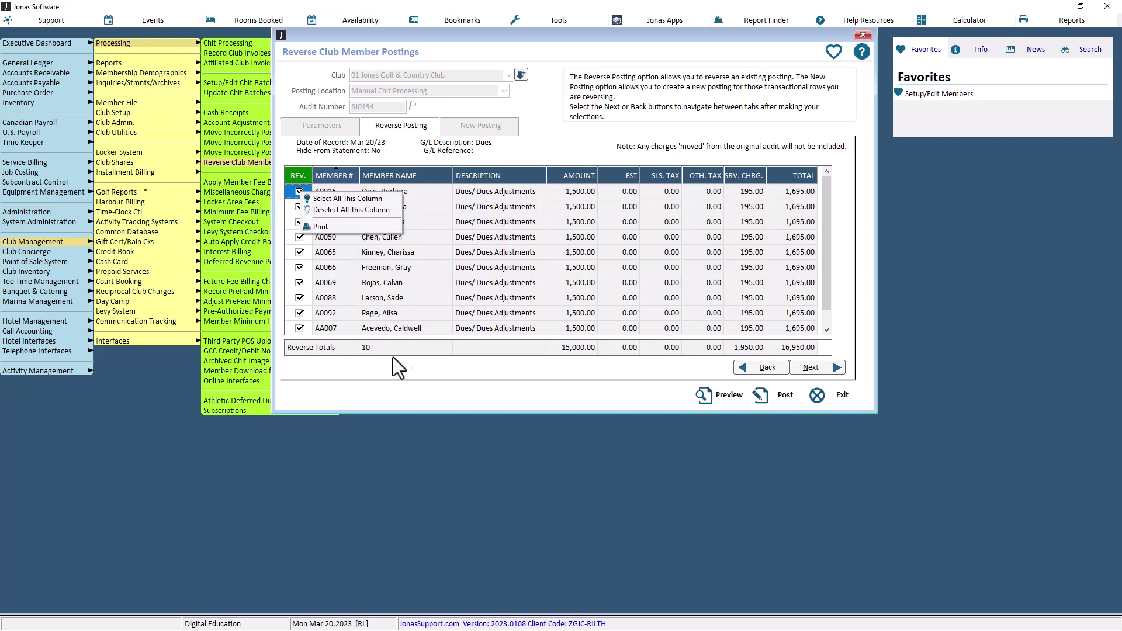
pyautogui.click(371, 356)
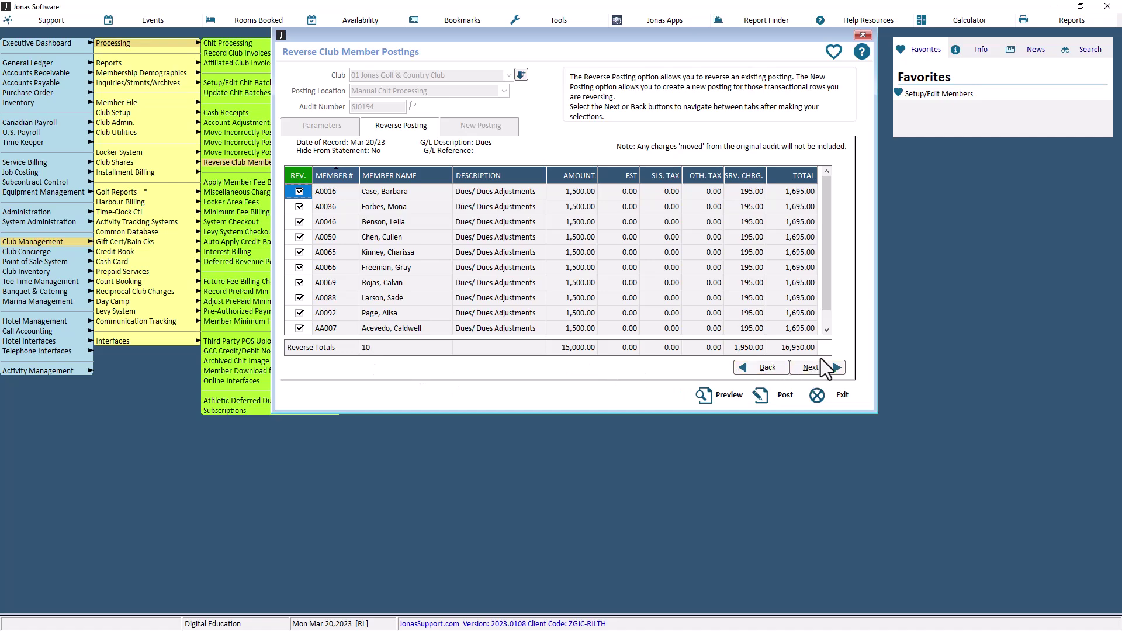
pyautogui.click(297, 330)
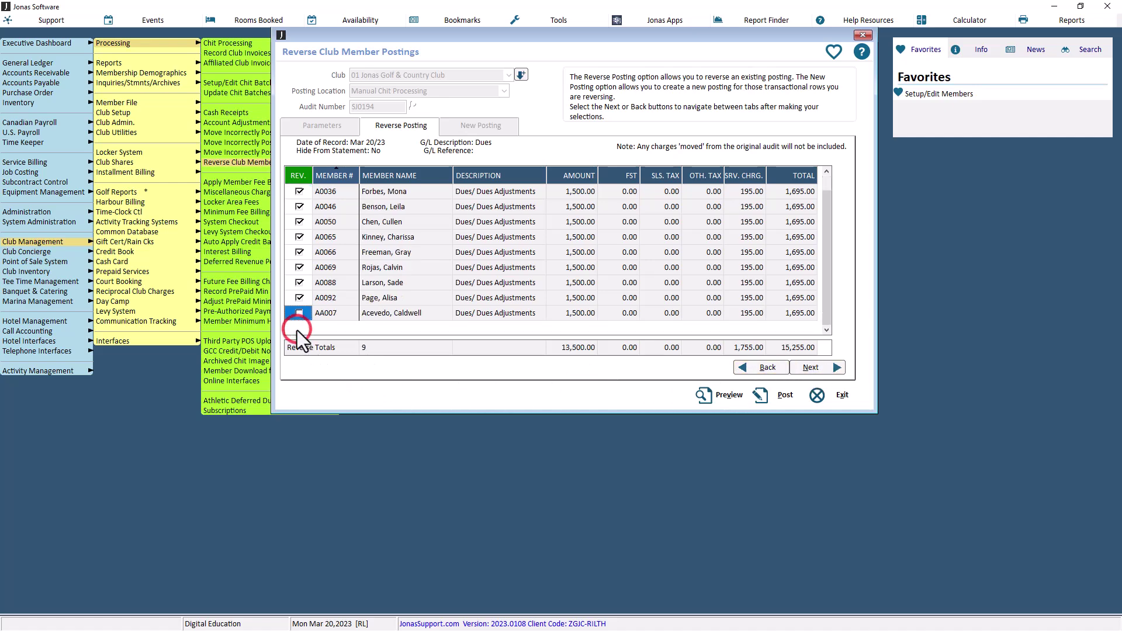
pyautogui.click(299, 313)
# Step: Uncheck members A0092 and A0088 in the new posting, leaving five members totalling 8,475.00
pyautogui.click(811, 369)
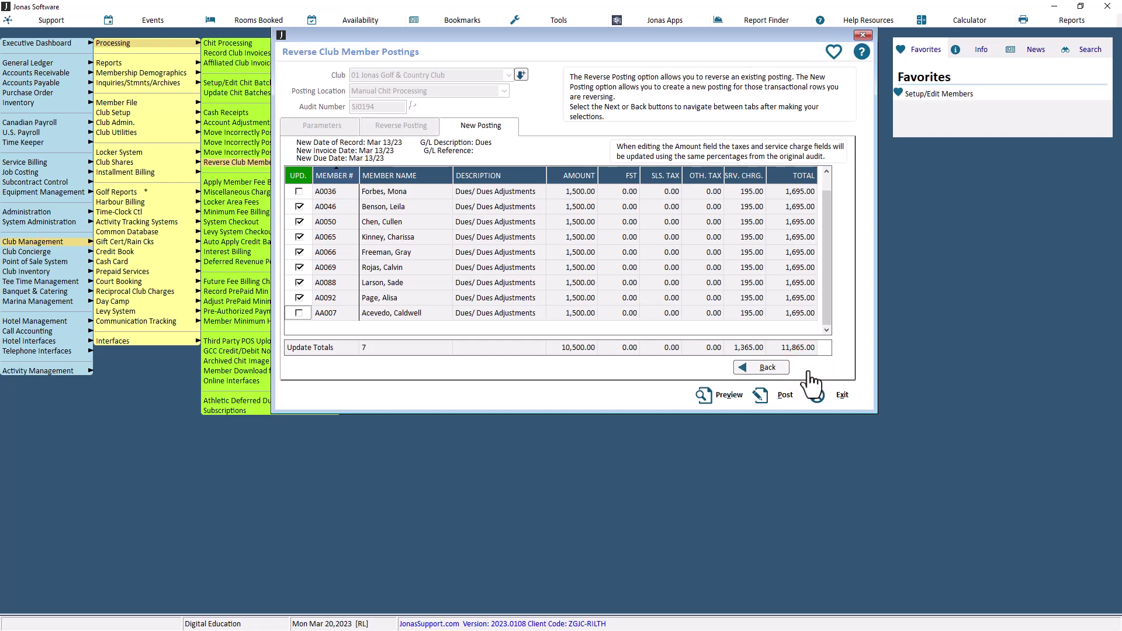
pyautogui.click(727, 306)
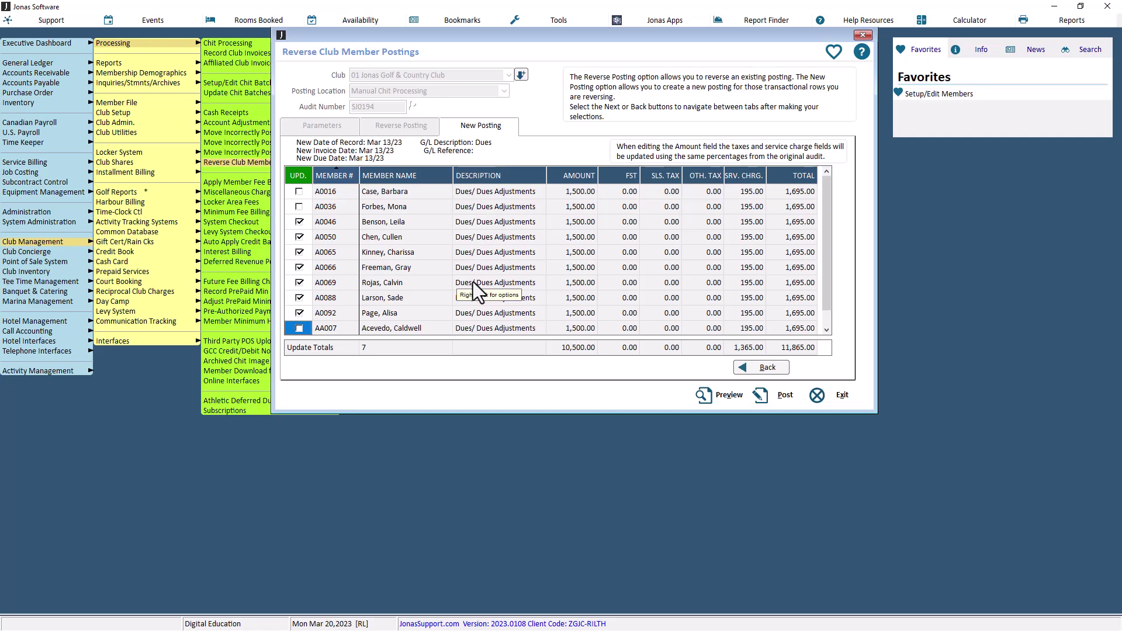
pyautogui.click(299, 313)
pyautogui.click(298, 297)
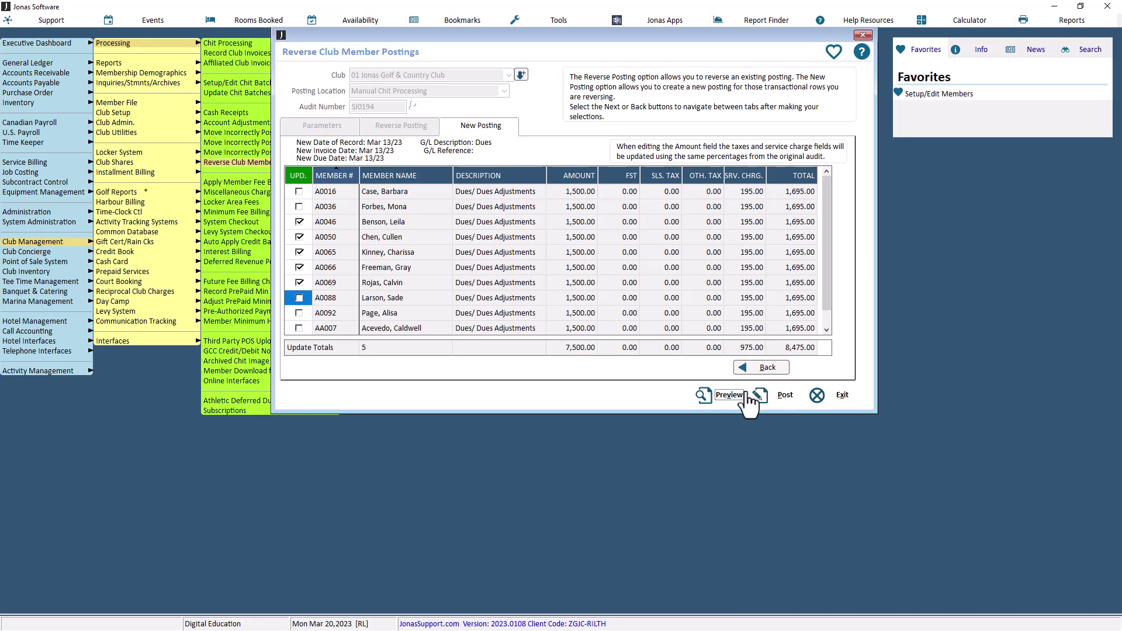
# Step: Post the SJ0194 reversal and the new Mar 13 Dues posting
pyautogui.click(781, 400)
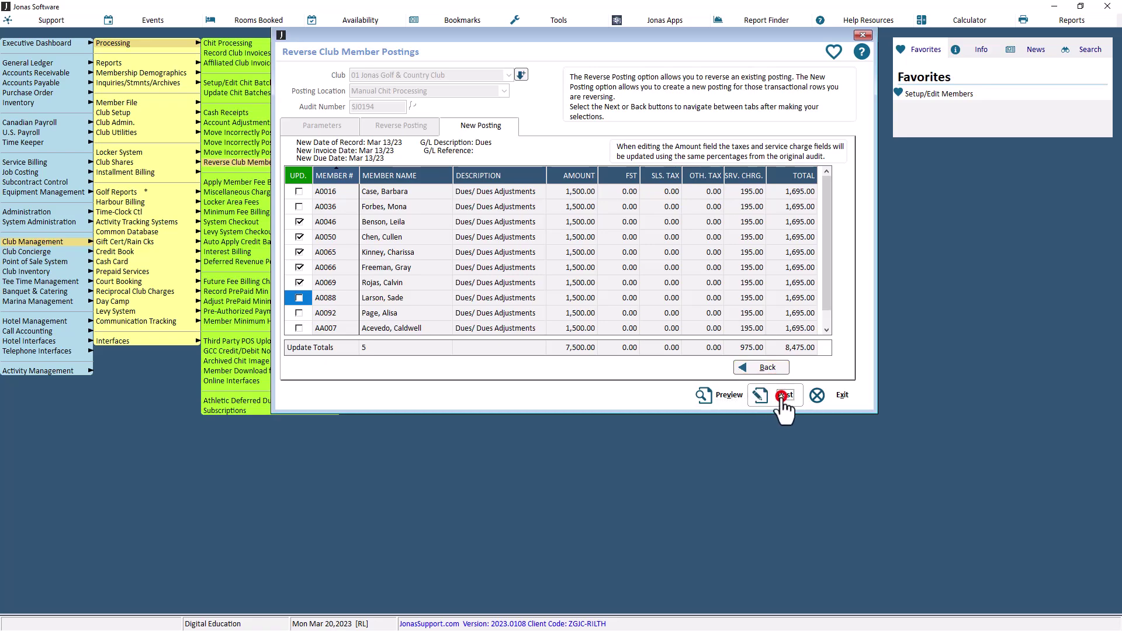